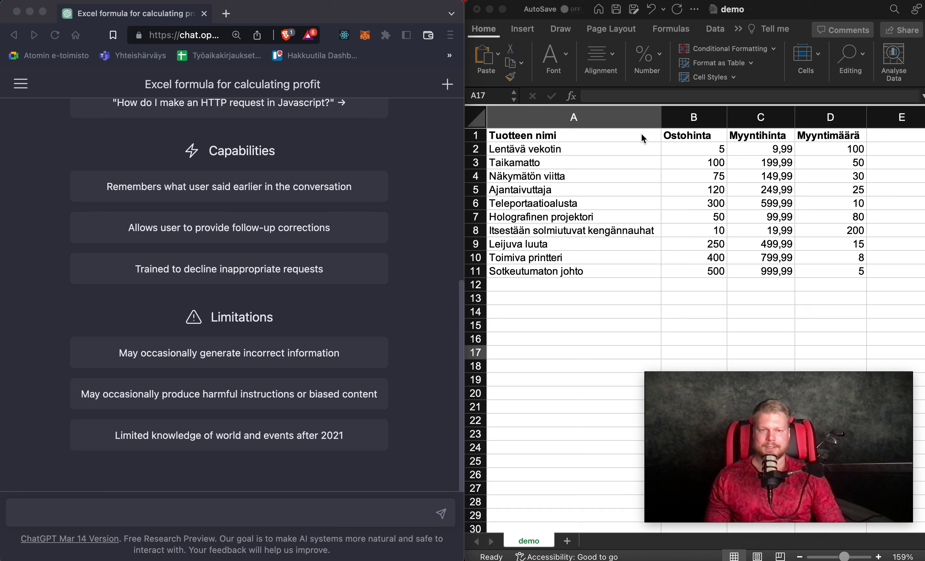
- Review the sheet's column headers, including Ostohinta, Myyntihinta and Myyntimäärä
{"action": "left_click", "coordinate": [642, 133]}
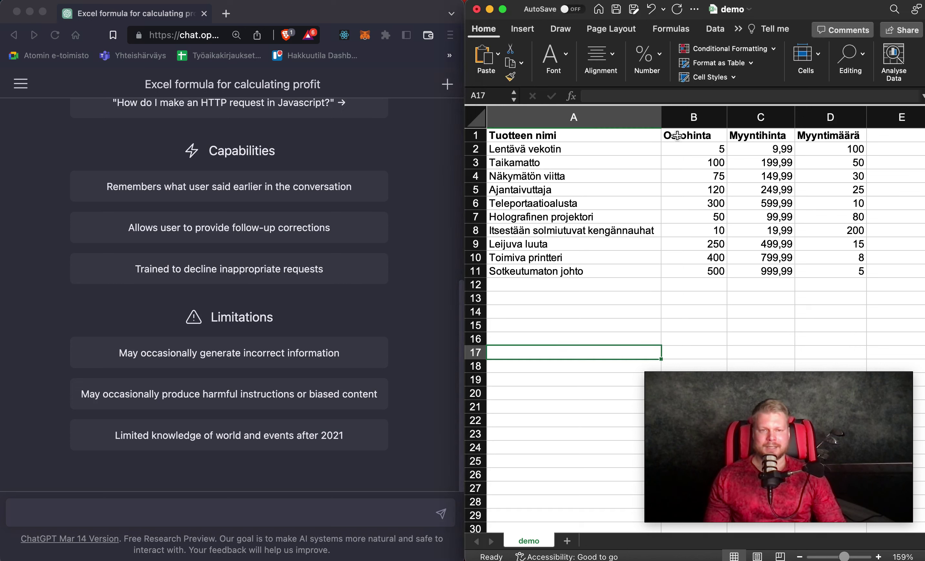
{"action": "left_click", "coordinate": [650, 136]}
{"action": "left_click", "coordinate": [689, 135]}
{"action": "left_click", "coordinate": [745, 134]}
{"action": "left_click", "coordinate": [818, 135]}
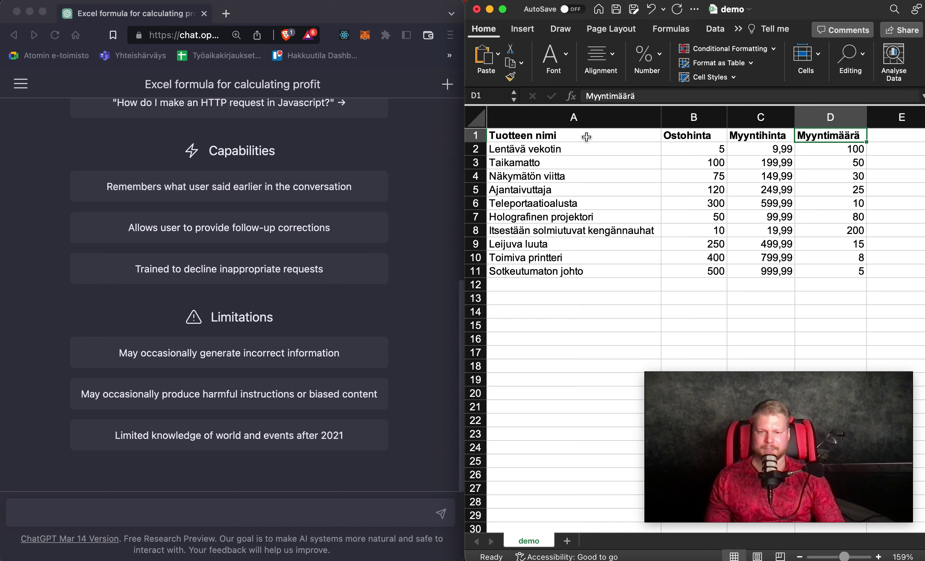
- In ChatGPT, write the role line 'Olet excel-kaavoihin erikoistunut taloushallintojohtaja.' followed by a blank line
{"action": "left_click", "coordinate": [200, 518]}
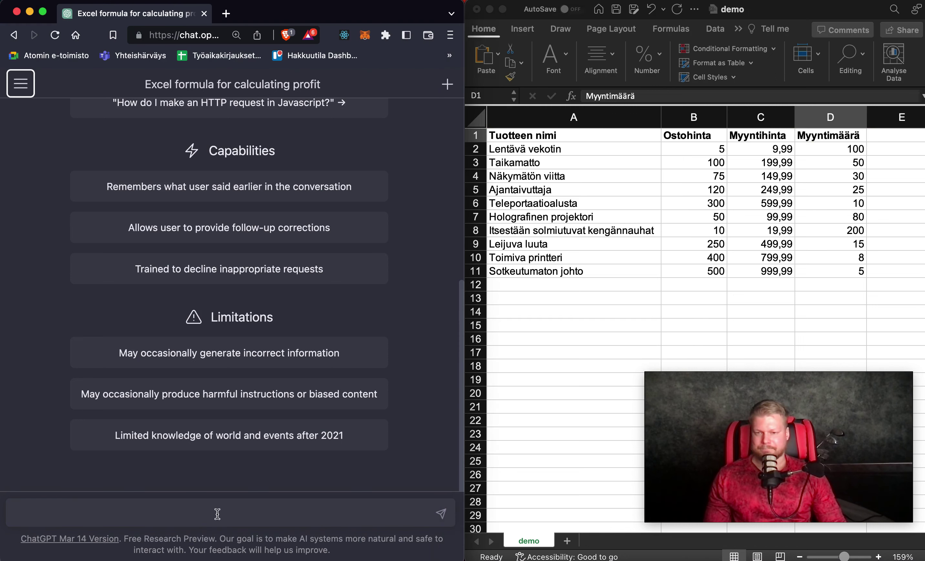
{"action": "left_click", "coordinate": [216, 514]}
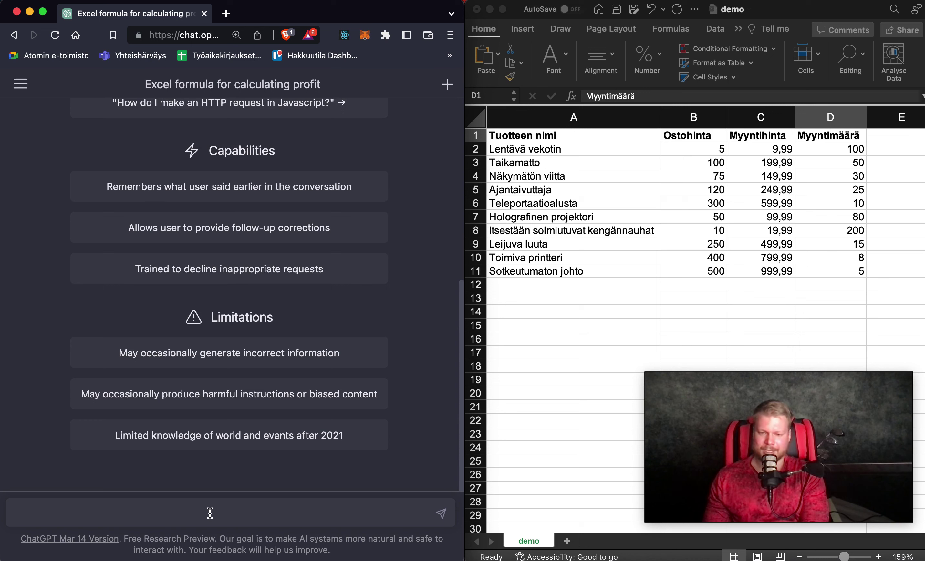
{"action": "type", "text": "Olet "}
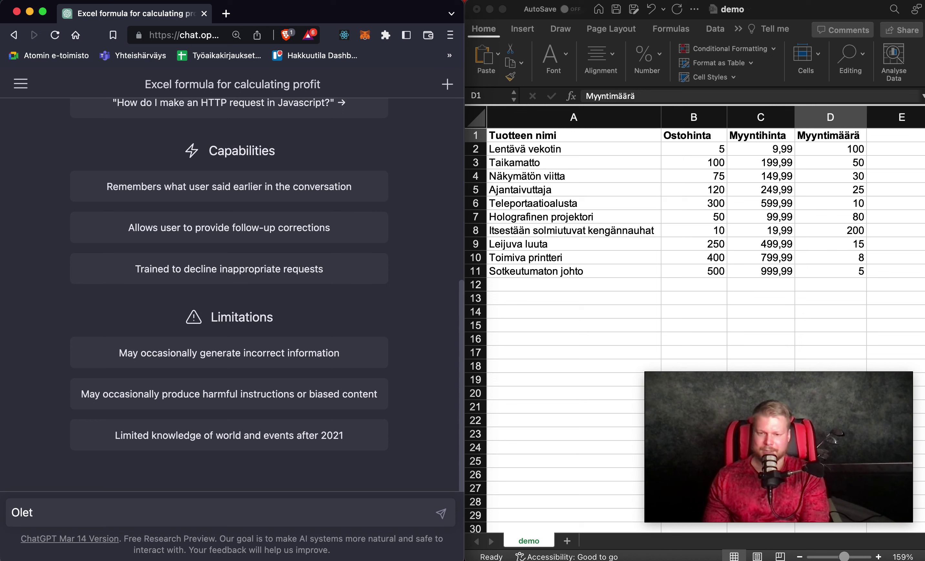
{"action": "type", "text": "excel"}
{"action": "type", "text": "-kaavoihin eriko"}
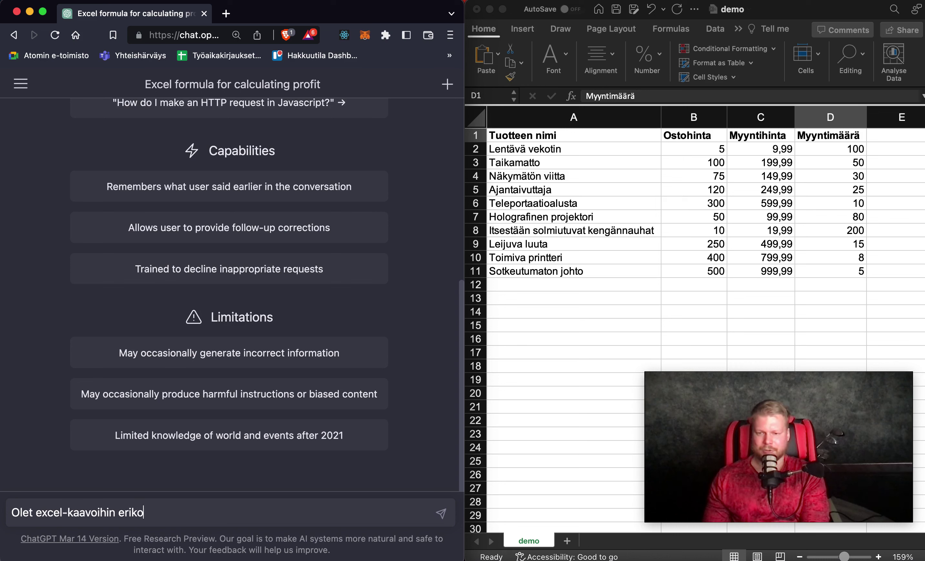
{"action": "type", "text": "istunut tal"}
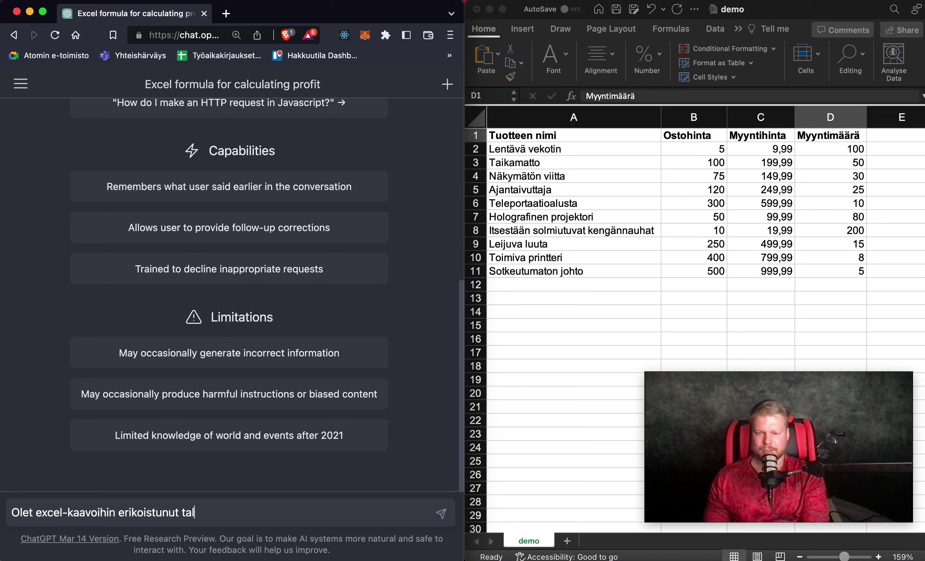
{"action": "type", "text": "oushallintojoh"}
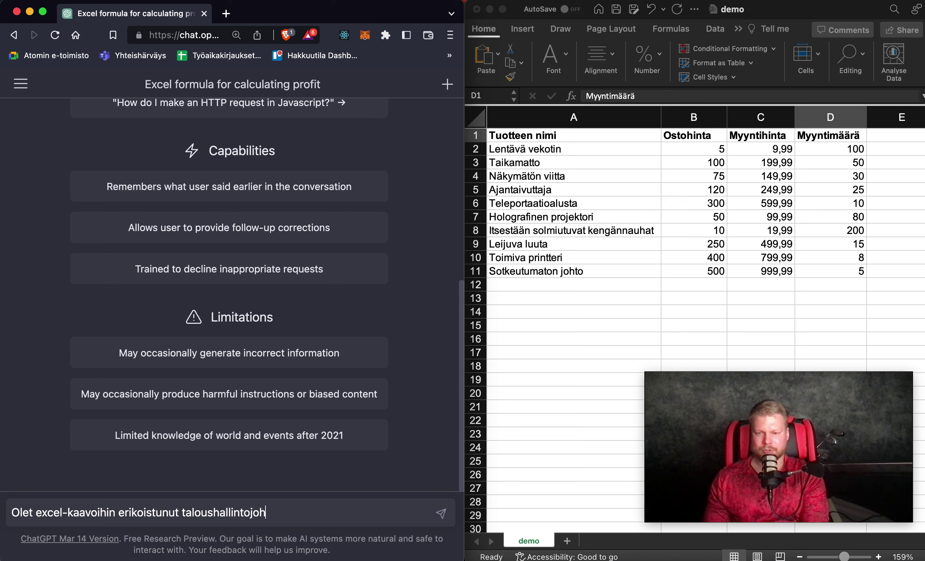
{"action": "type", "text": "taja."}
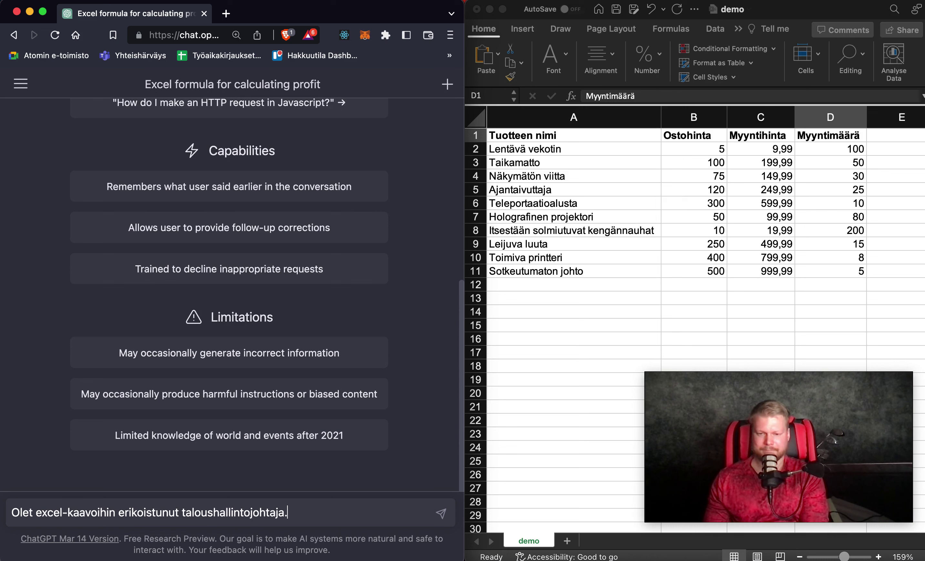
{"action": "key", "text": "shift+Return"}
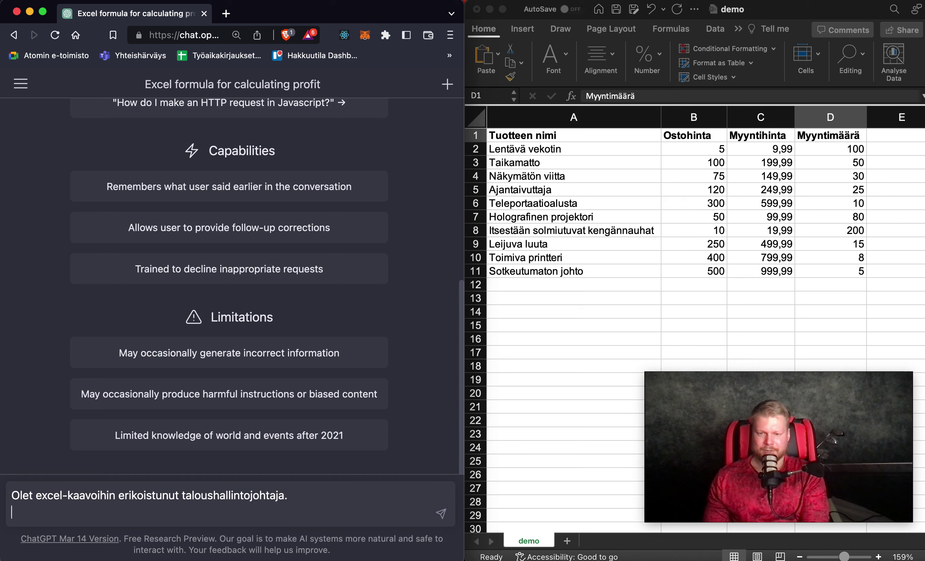
{"action": "key", "text": "shift+Return"}
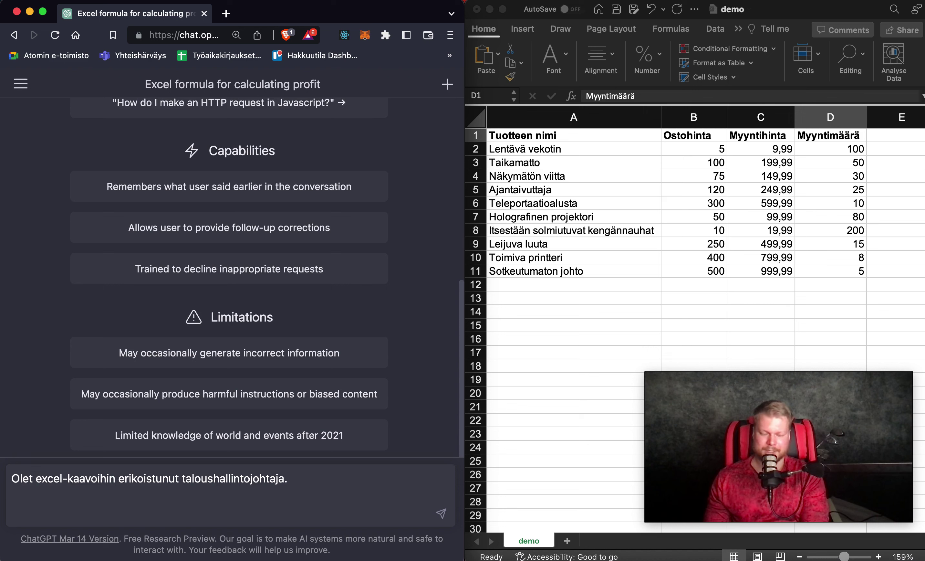
- Add 'Minulla on excel-tiedosto, jossa on seuraavat sarakkeet:' and start a new line
{"action": "type", "text": "M"}
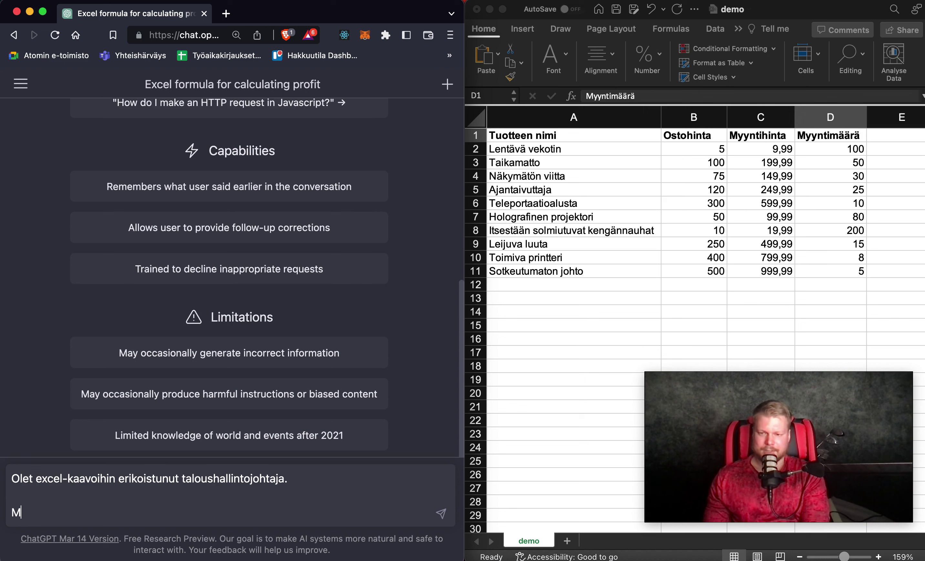
{"action": "type", "text": "inulla on"}
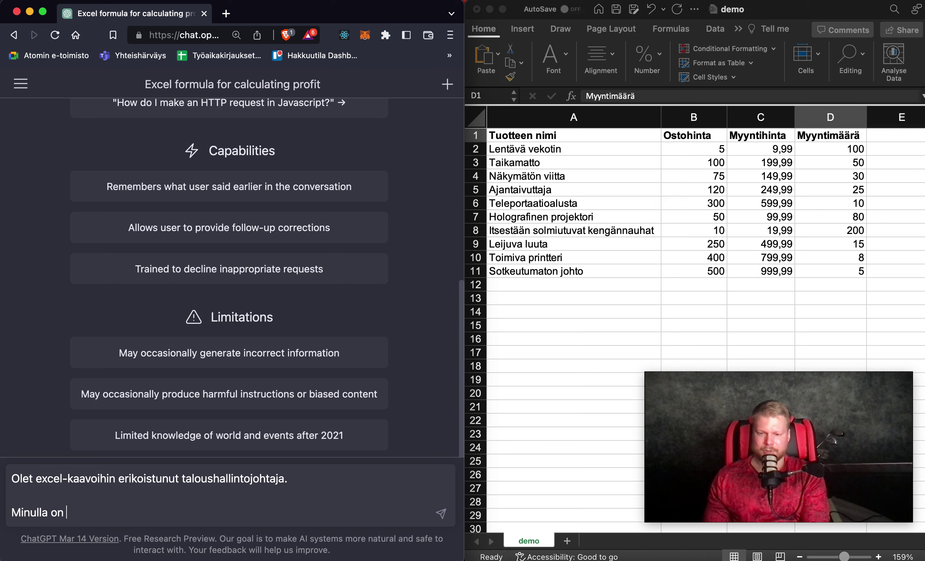
{"action": "type", "text": " excel-tiedo"}
{"action": "type", "text": "sto, jossa on e"}
{"action": "key", "text": "BackSpace"}
{"action": "type", "text": "seu"}
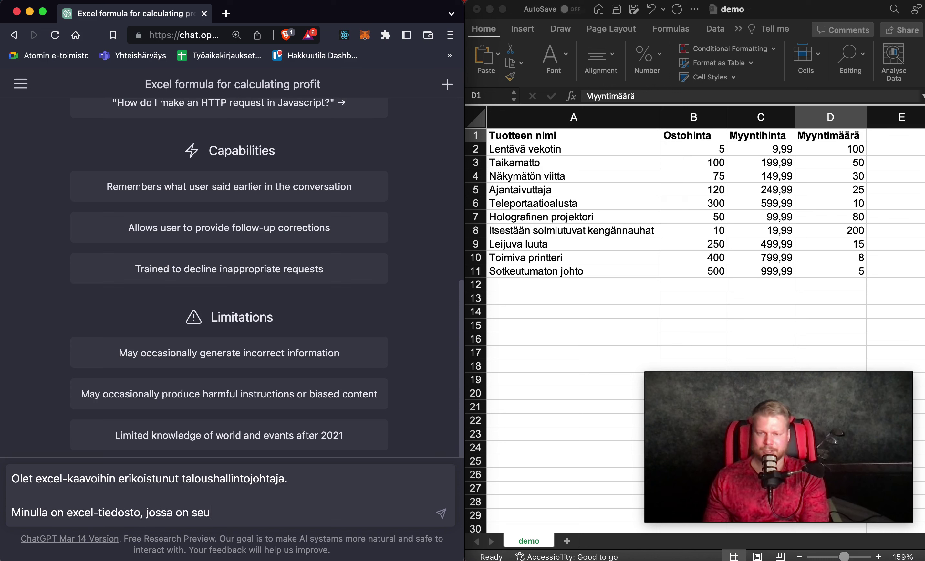
{"action": "type", "text": "raavat sarakke"}
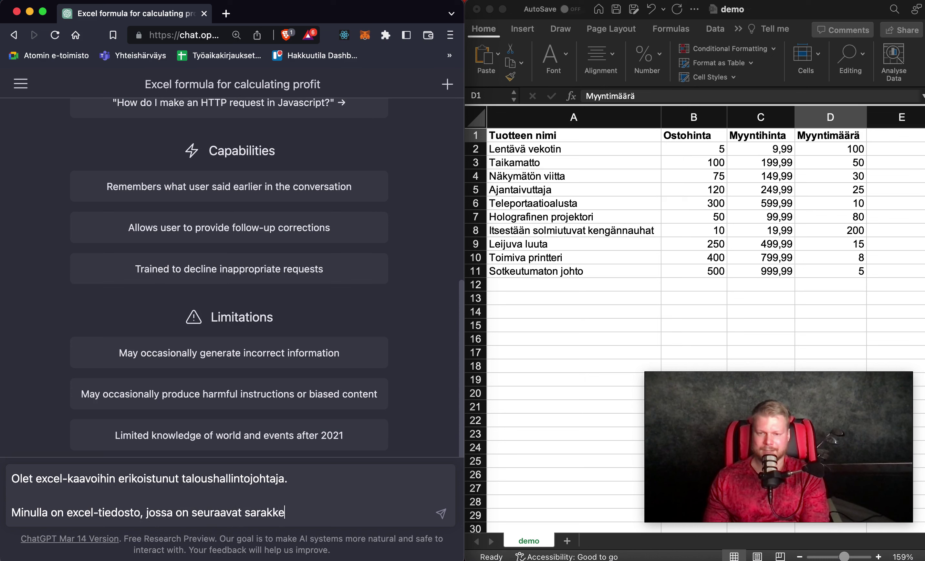
{"action": "type", "text": "et:"}
{"action": "key", "text": "shift+Return"}
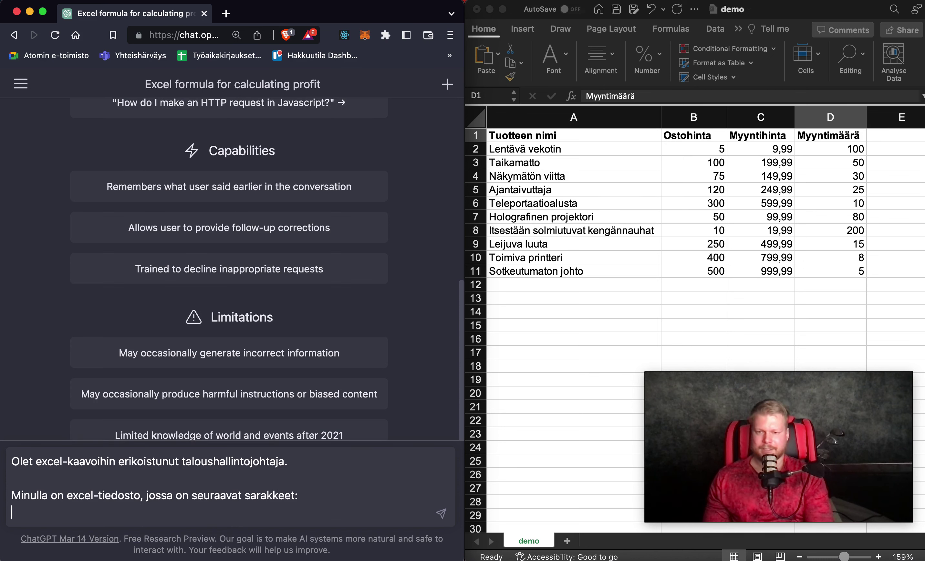
- Copy headers A1:D1 from Excel into the prompt and add a new line below them
{"action": "left_click", "coordinate": [608, 140]}
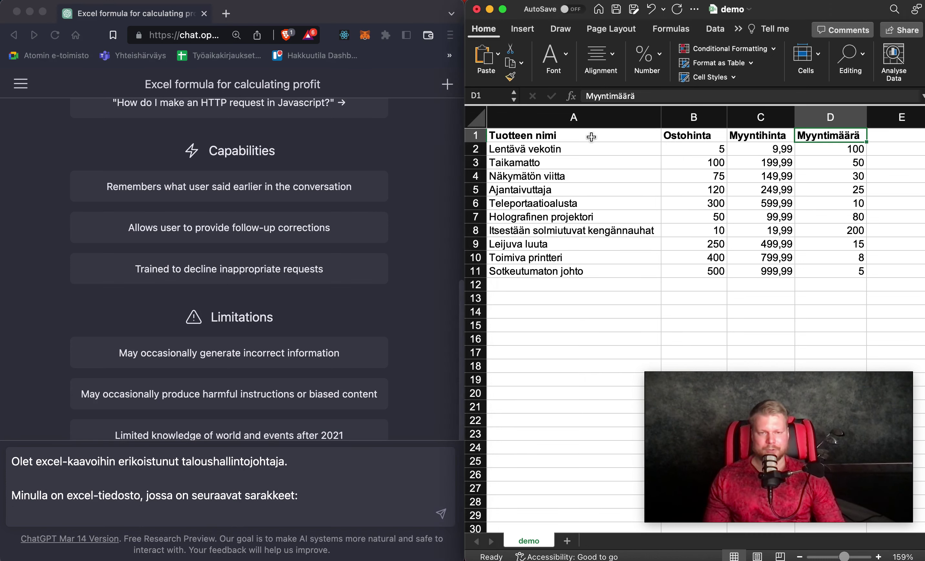
{"action": "left_click_drag", "start_coordinate": [593, 135], "coordinate": [810, 138]}
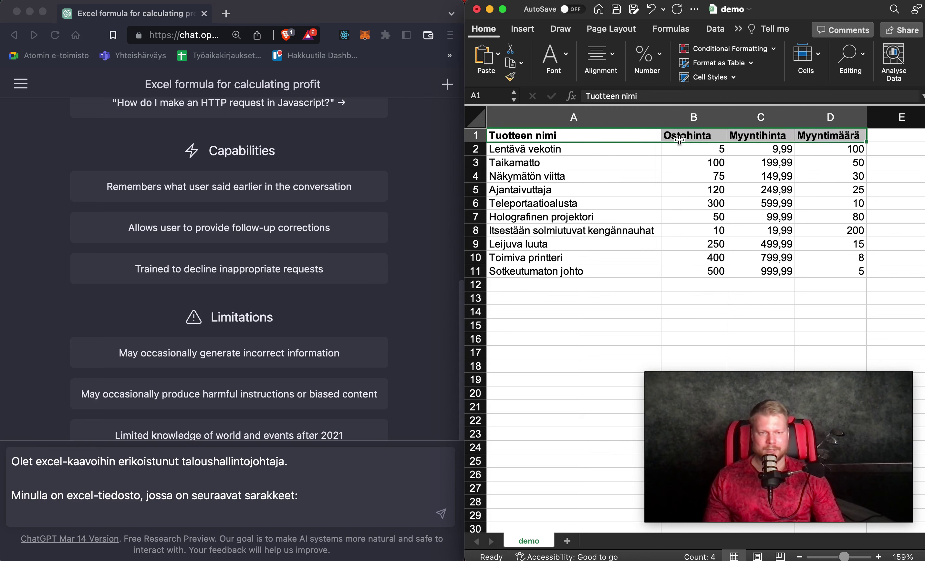
{"action": "right_click", "coordinate": [670, 137]}
{"action": "left_click", "coordinate": [712, 159]}
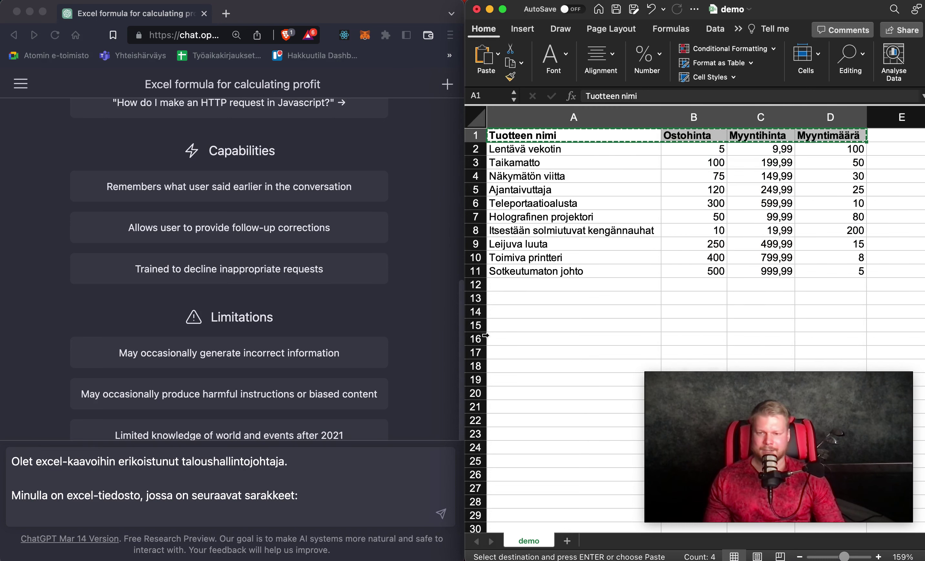
{"action": "left_click", "coordinate": [44, 512]}
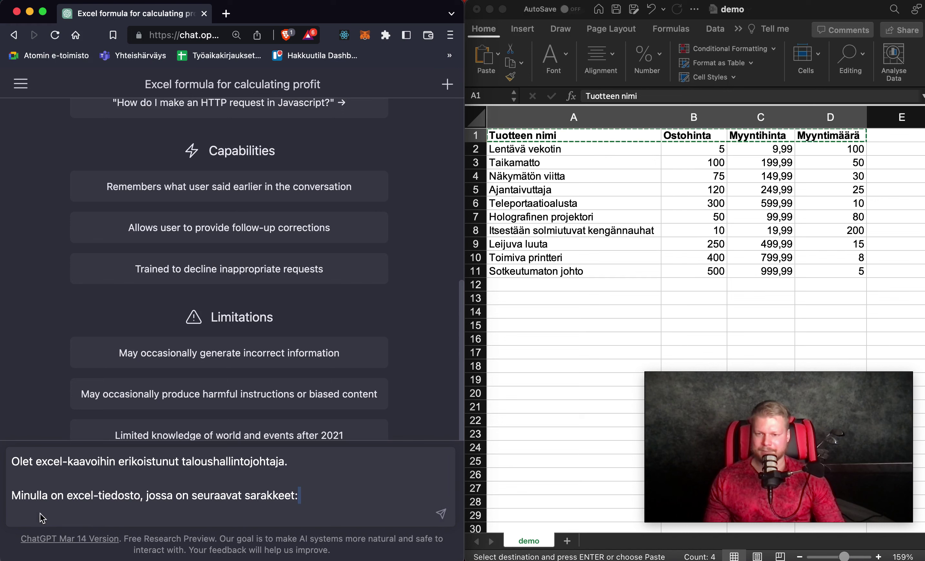
{"action": "right_click", "coordinate": [44, 512]}
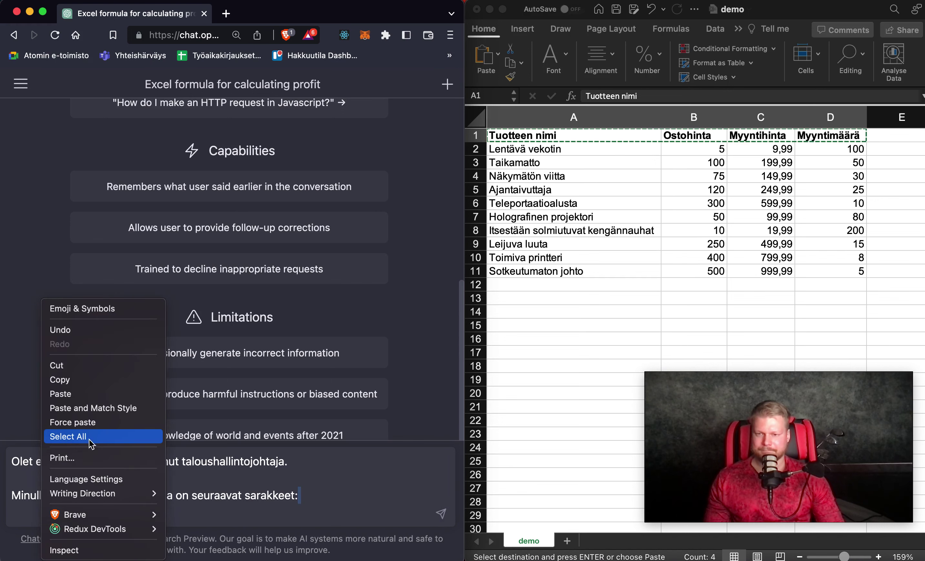
{"action": "left_click", "coordinate": [88, 398]}
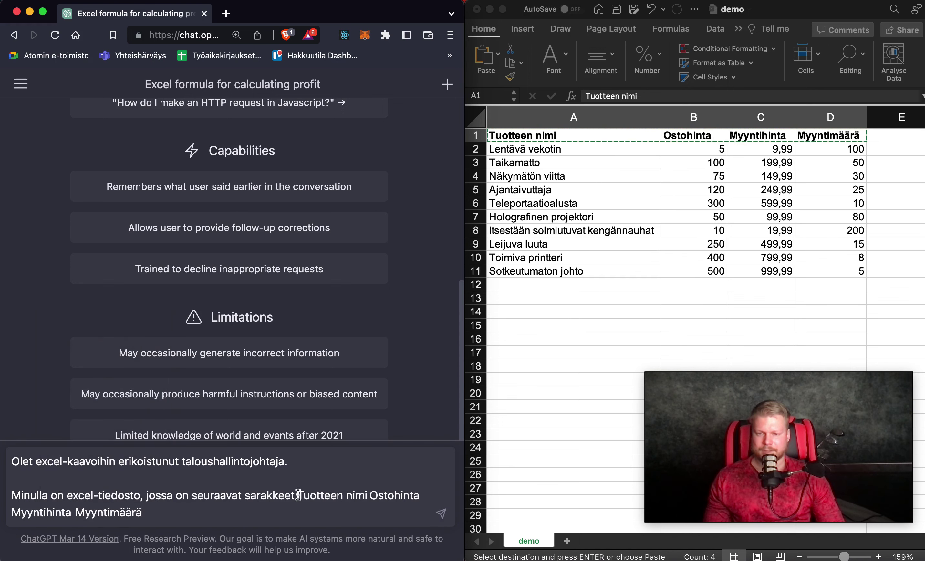
{"action": "key", "text": "shift+Return"}
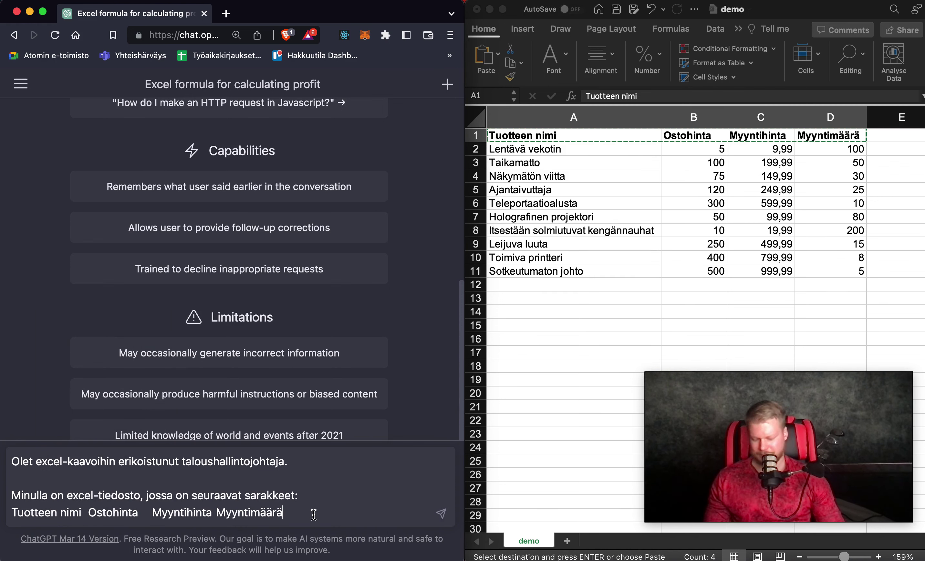
{"action": "key", "text": "shift+Return"}
{"action": "key", "text": "shift+Return"}
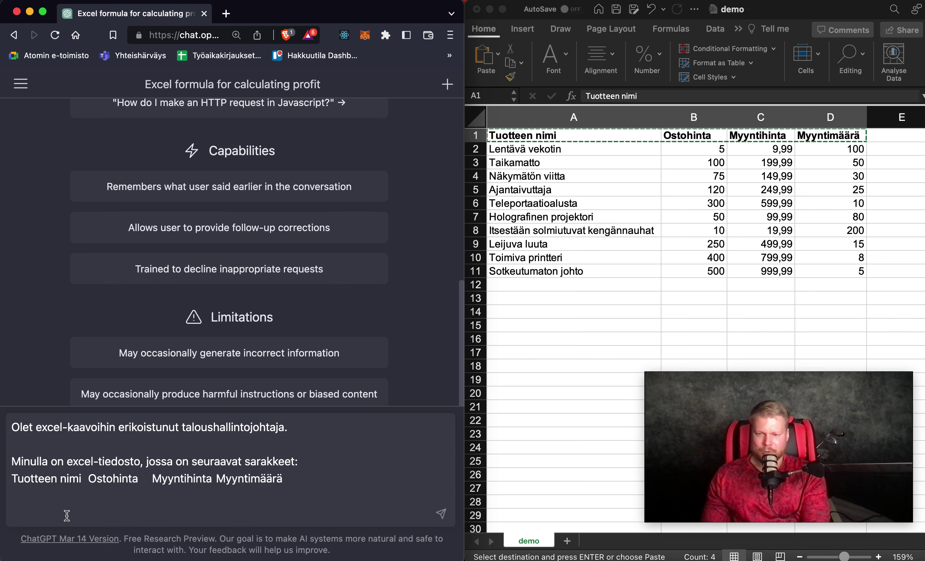
- Request a one-cell formula for the products' total profit, note the Excel is English, and send
{"action": "type", "text": "Ki"}
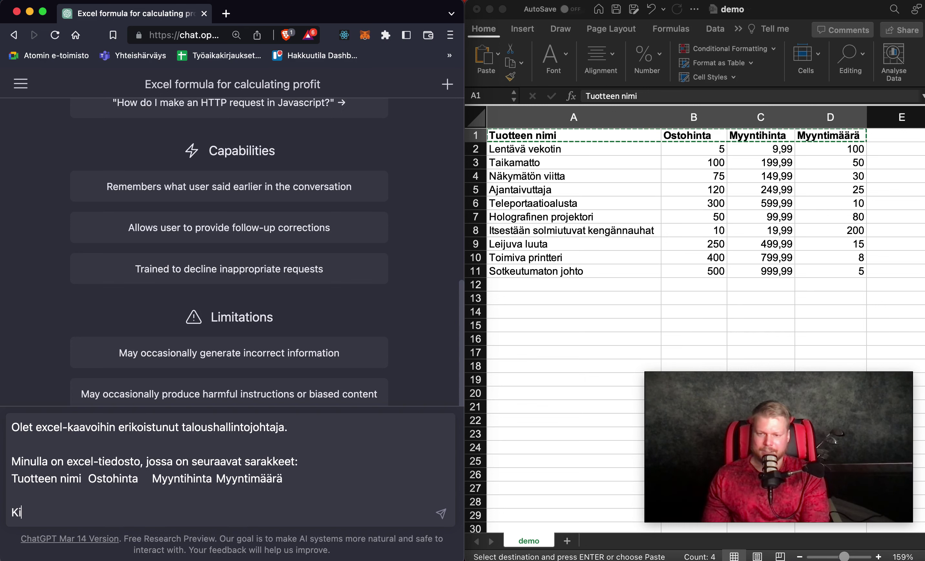
{"action": "type", "text": "rjoita minulle"}
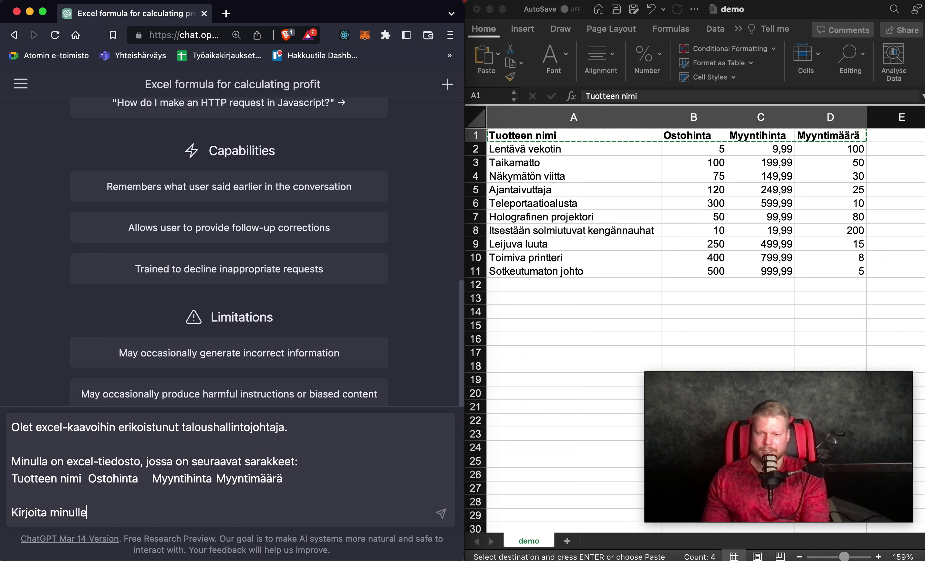
{"action": "type", "text": " kaava, joka la"}
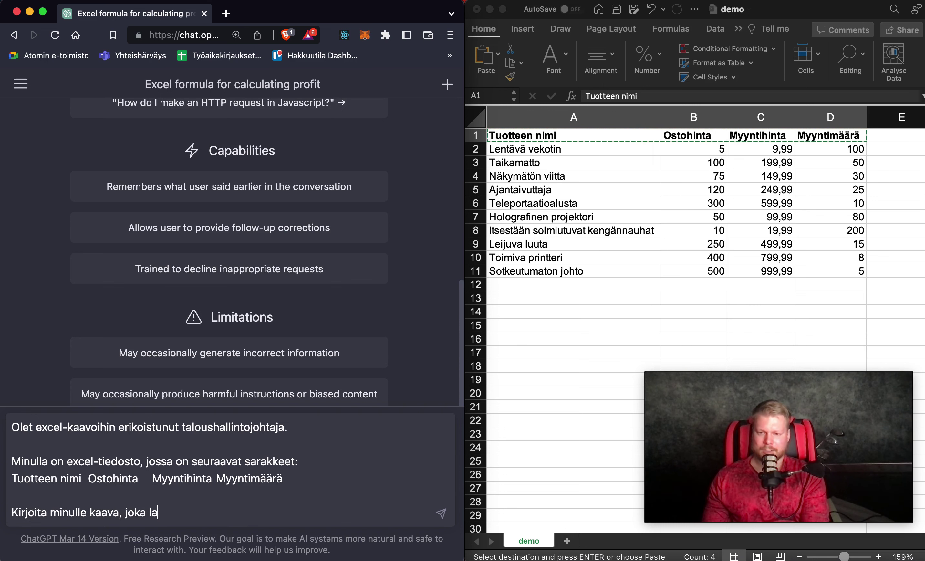
{"action": "type", "text": "skee so"}
{"action": "key", "text": "BackSpace"}
{"action": "key", "text": "BackSpace"}
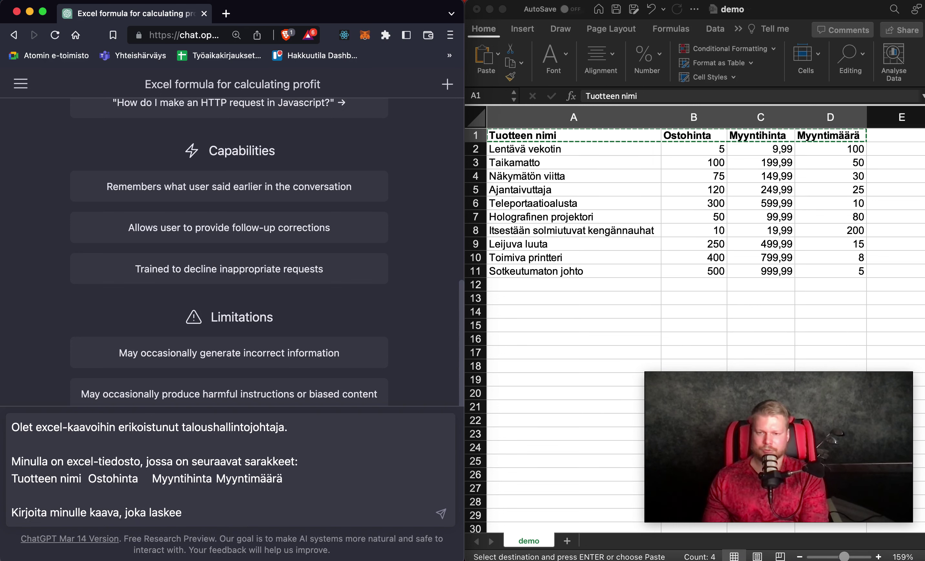
{"action": "type", "text": "yhteen soluun "}
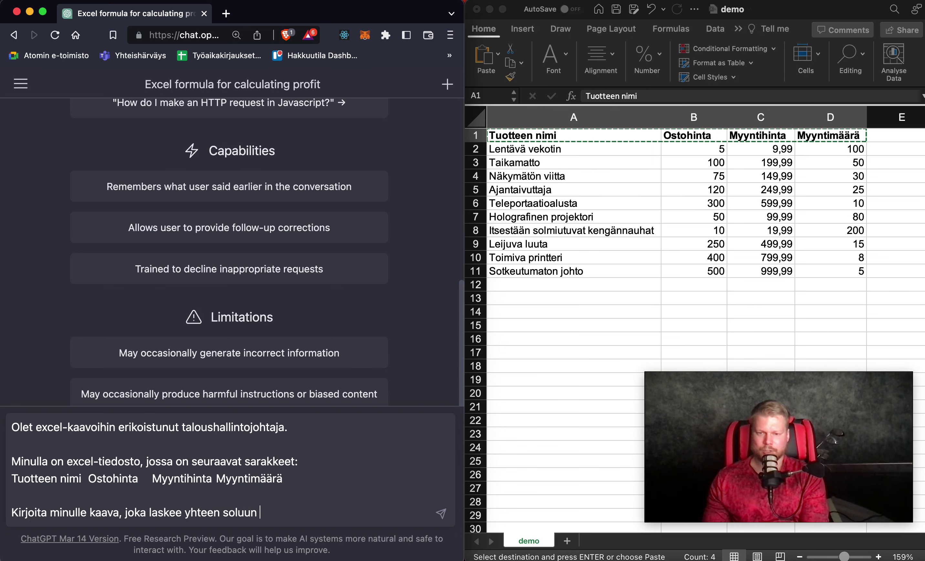
{"action": "type", "text": "tuotteiden "}
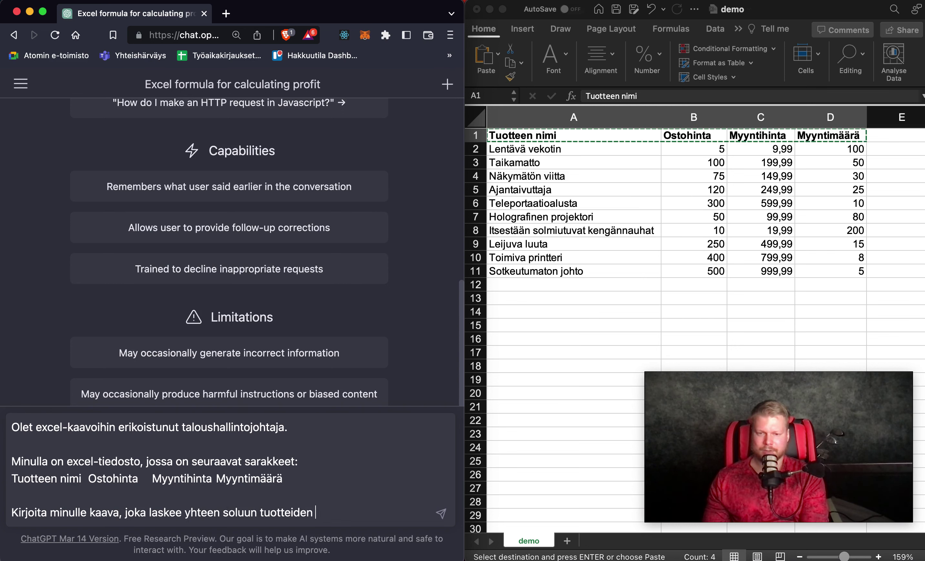
{"action": "type", "text": "yhteenlasketun "}
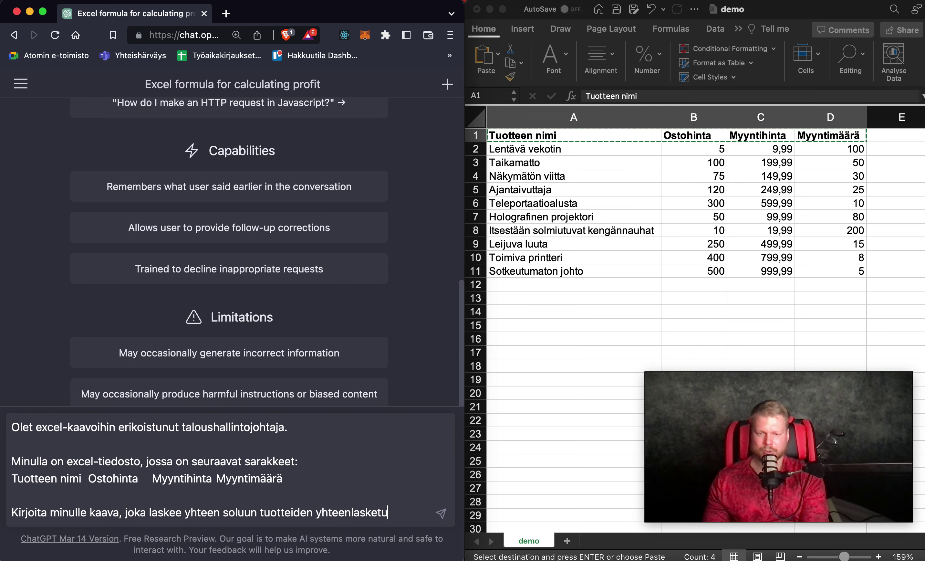
{"action": "type", "text": "katteen"}
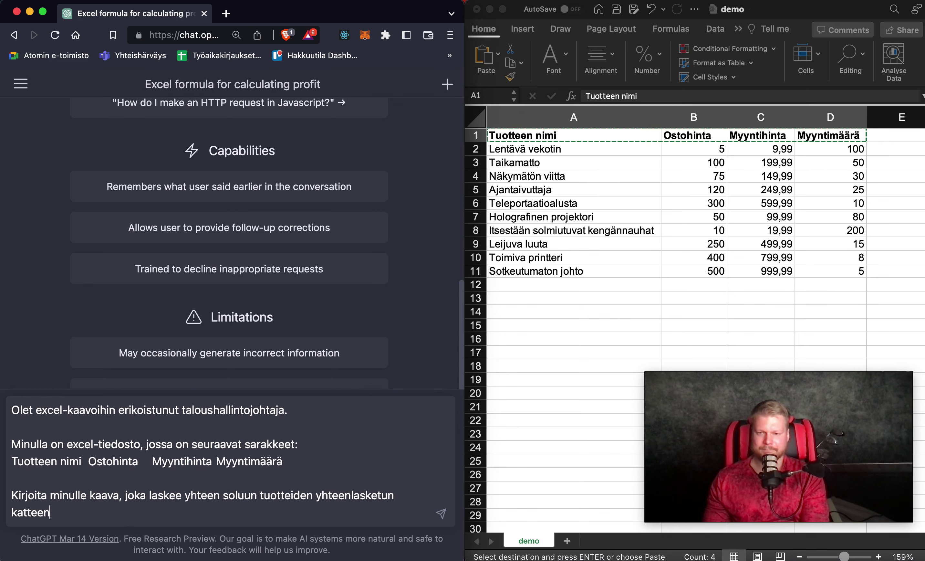
{"action": "type", "text": "."}
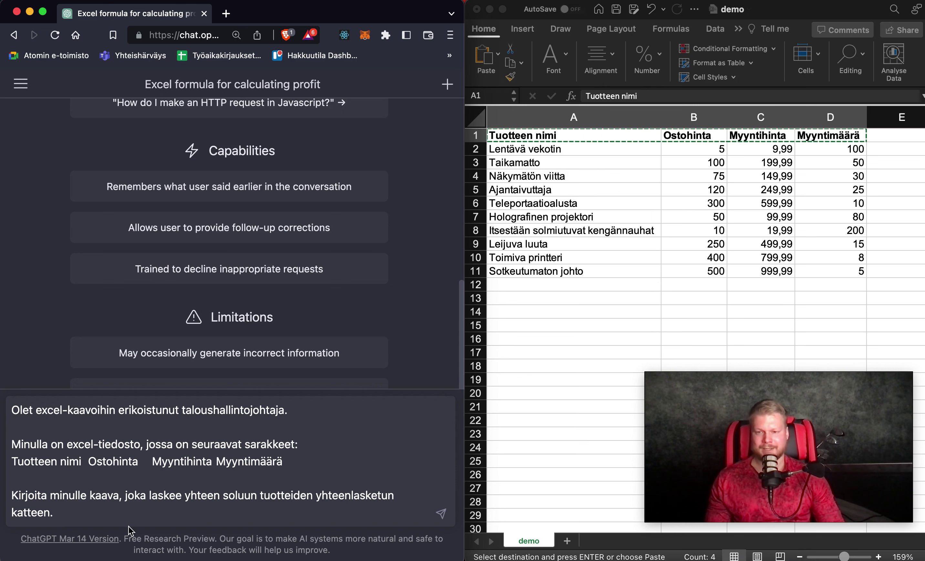
{"action": "left_click", "coordinate": [125, 515]}
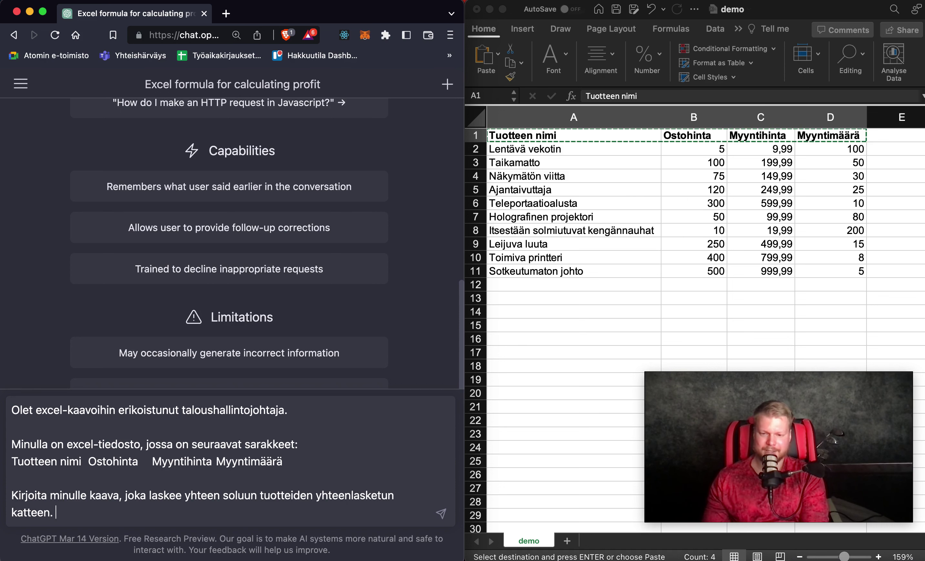
{"action": "type", "text": "celini on englanninkielinen."}
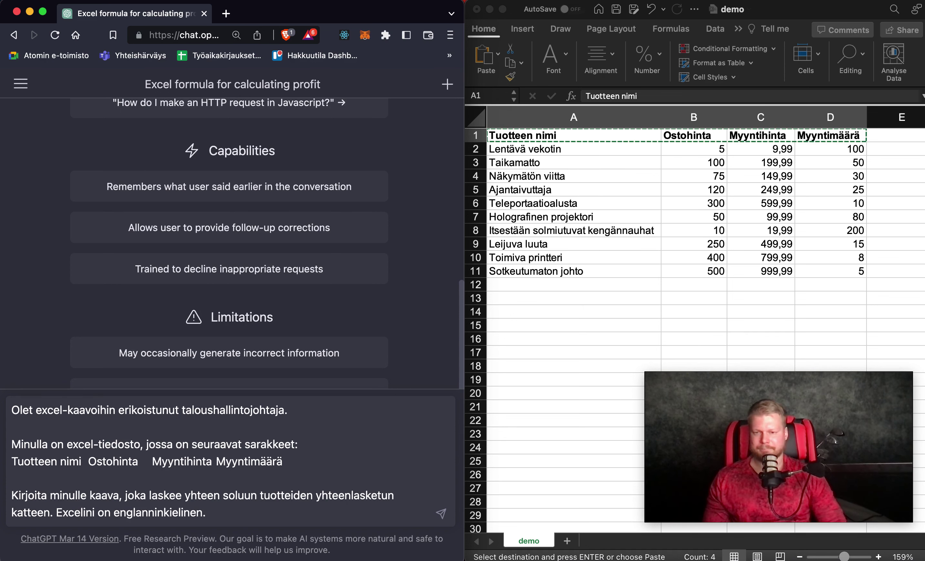
{"action": "left_click", "coordinate": [442, 514]}
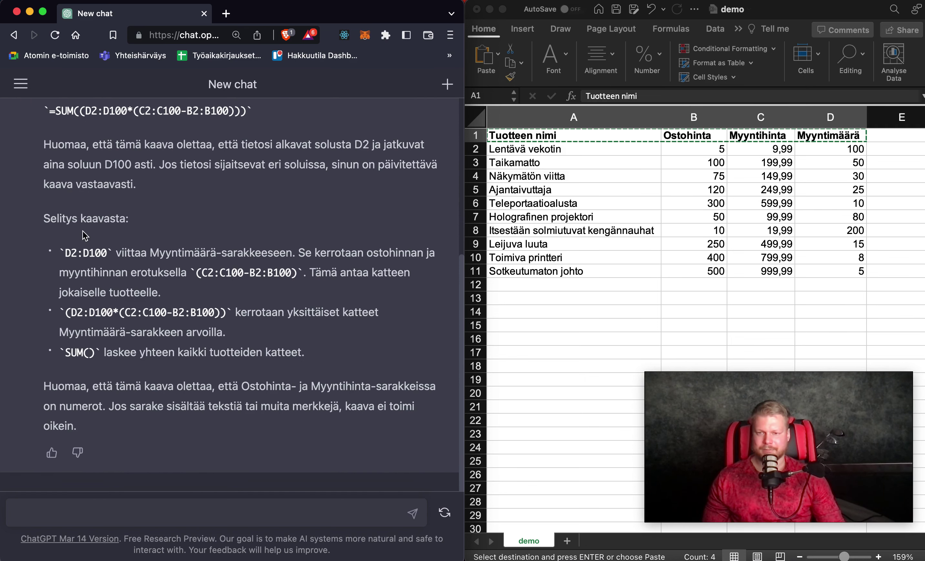
- Scroll up to read ChatGPT's SUM formula and its explanation
{"action": "scroll", "coordinate": [126, 308], "scroll_direction": "up", "scroll_amount": 2}
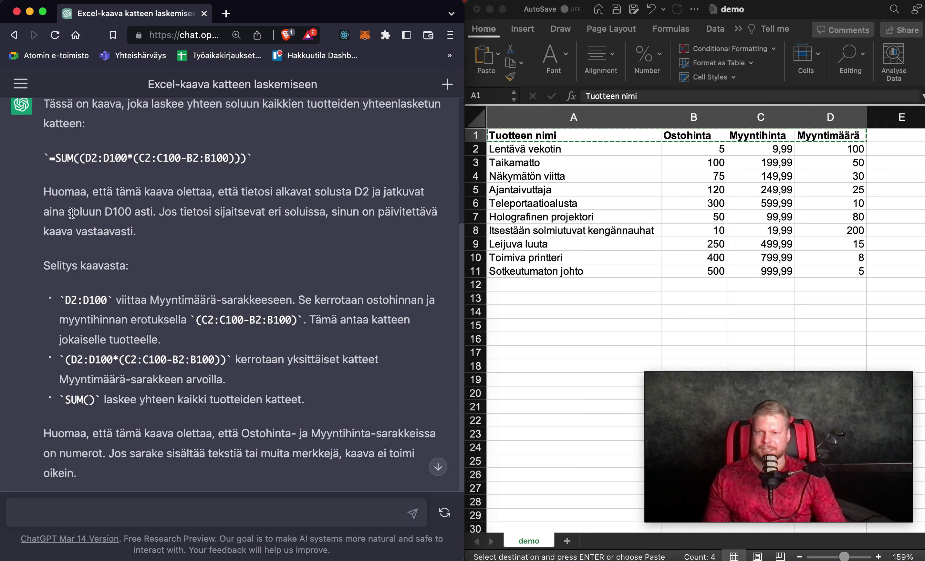
- Select ChatGPT's SUM formula and pick cell G6 beside the Myynnin kate label
{"action": "left_click_drag", "start_coordinate": [50, 158], "coordinate": [246, 159]}
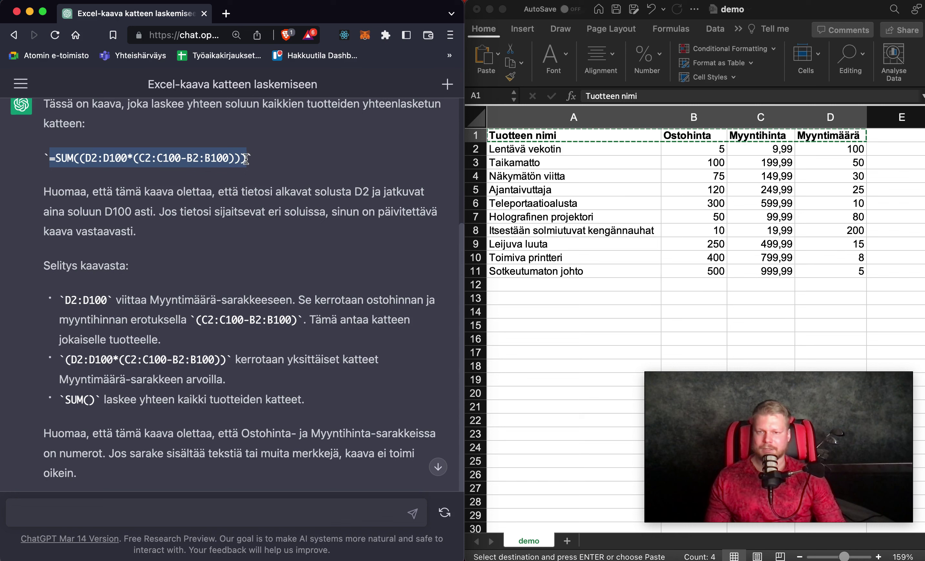
{"action": "left_click", "coordinate": [835, 261]}
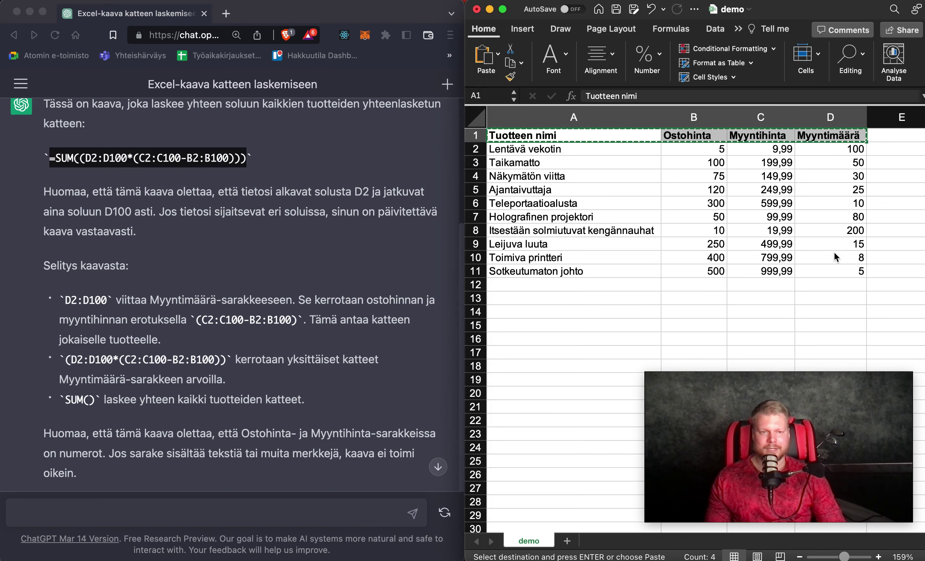
{"action": "scroll", "coordinate": [835, 252], "scroll_direction": "right", "scroll_amount": 3}
{"action": "scroll", "coordinate": [834, 252], "scroll_direction": "right", "scroll_amount": 2}
{"action": "left_click", "coordinate": [769, 203]}
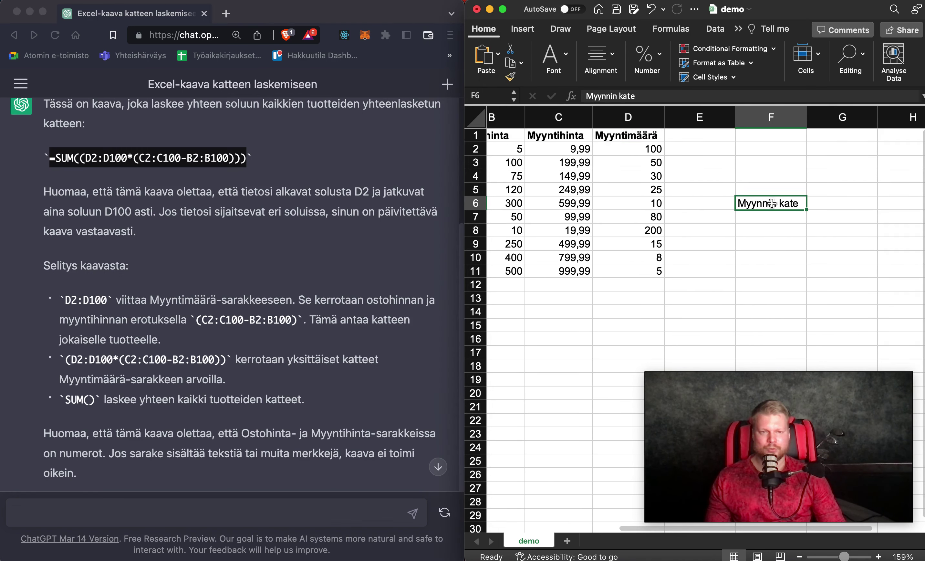
{"action": "left_click", "coordinate": [838, 205]}
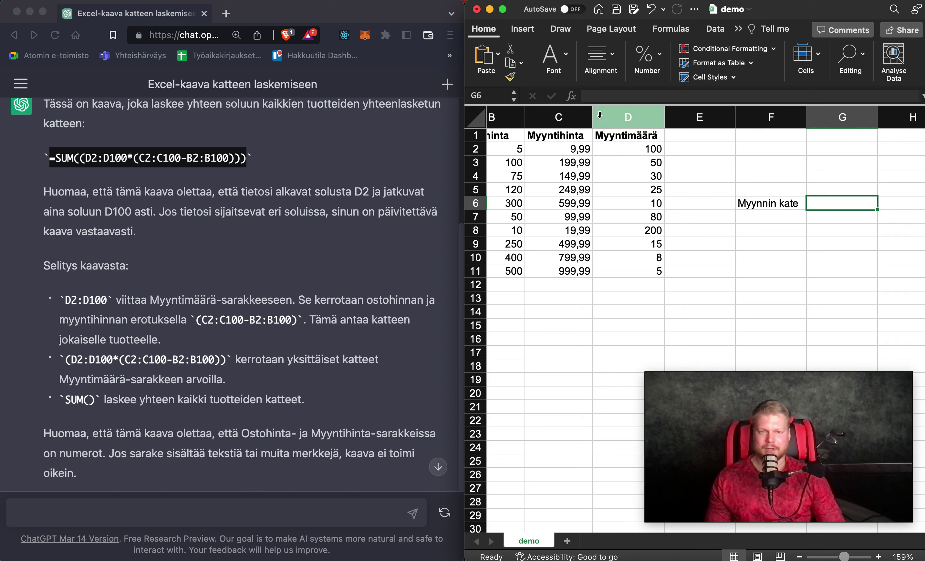
- Paste =SUM((D2:D100*(C2:C100-B2:B100))) into G6, giving a total of 29444,77
{"action": "left_click", "coordinate": [612, 97]}
{"action": "right_click", "coordinate": [612, 97]}
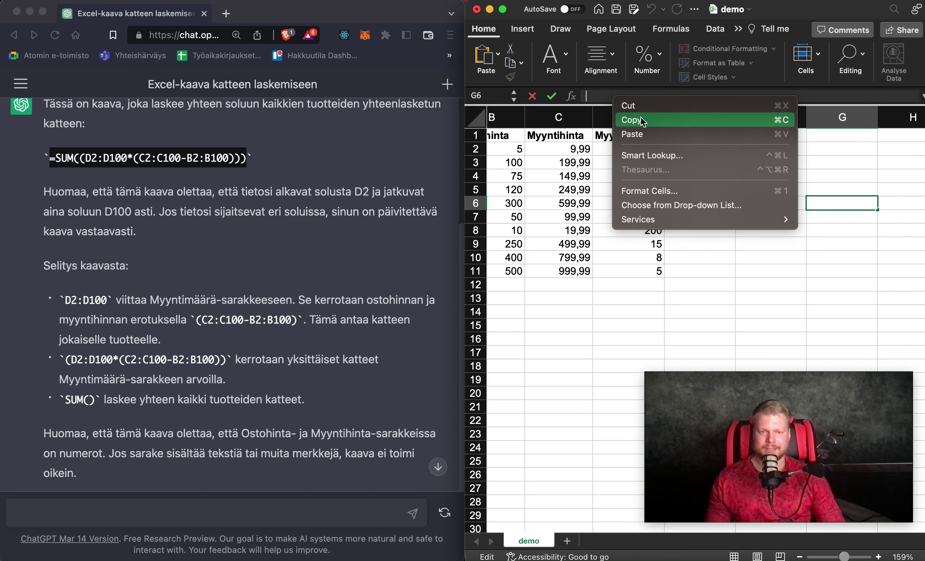
{"action": "left_click", "coordinate": [643, 135]}
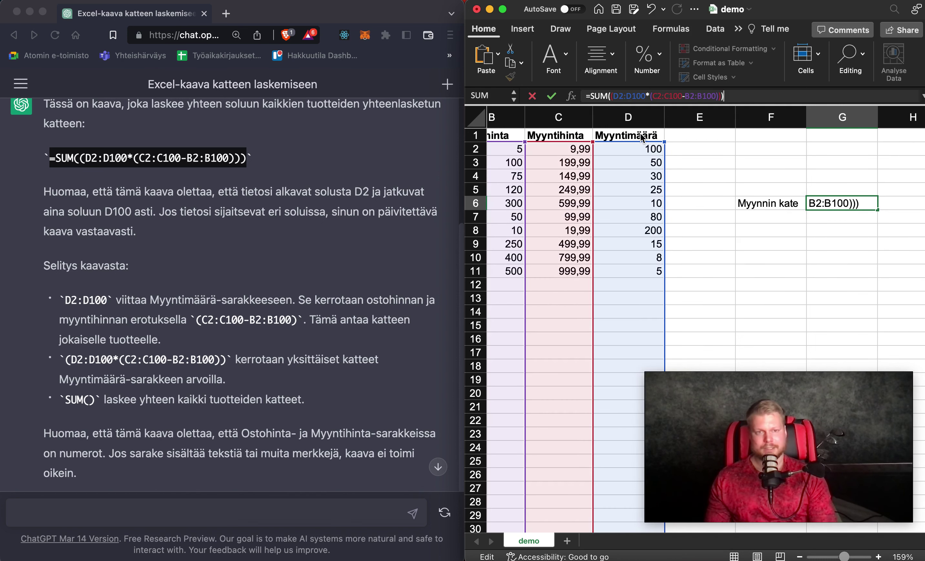
{"action": "key", "text": "Return"}
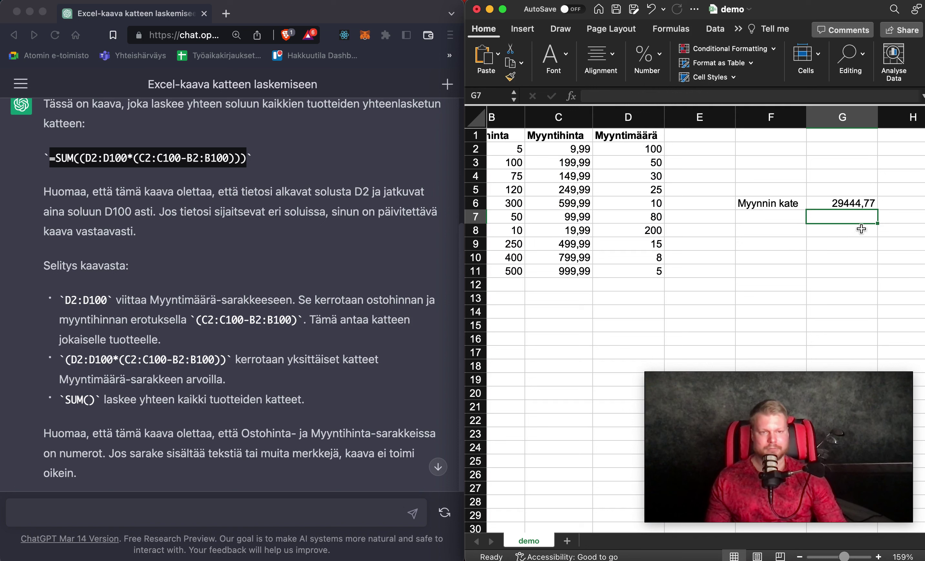
{"action": "left_click", "coordinate": [827, 204]}
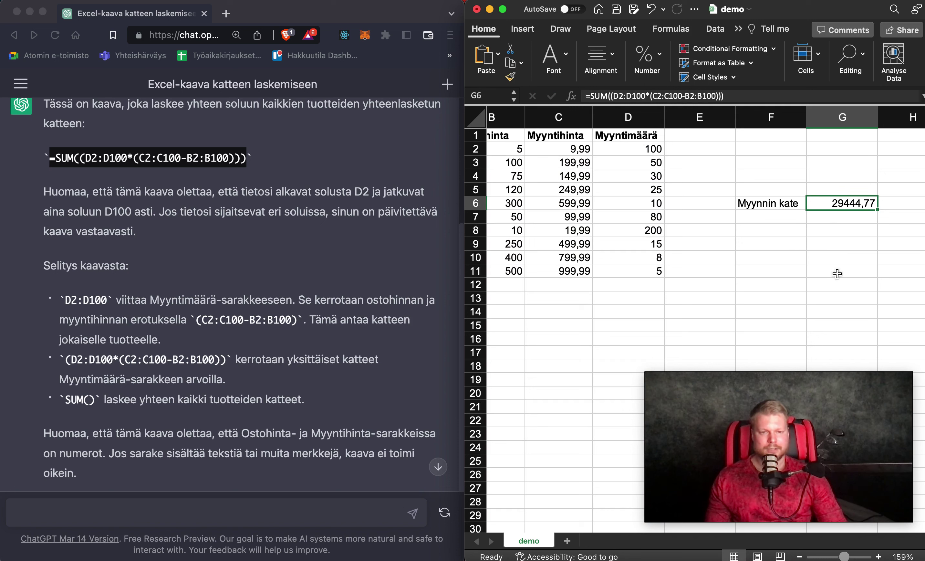